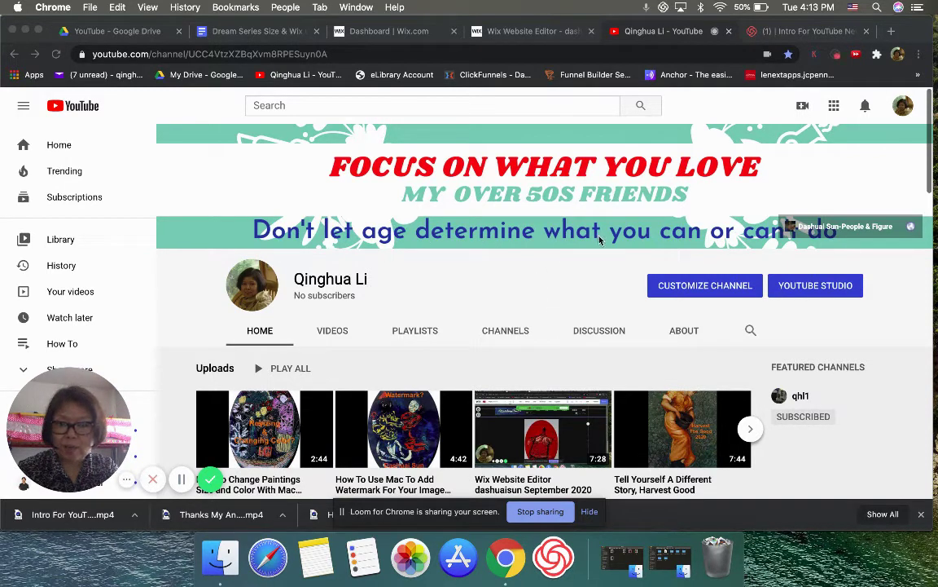
{"action": "scroll", "coordinate": [408, 326], "scroll_direction": "down", "scroll_amount": 5}
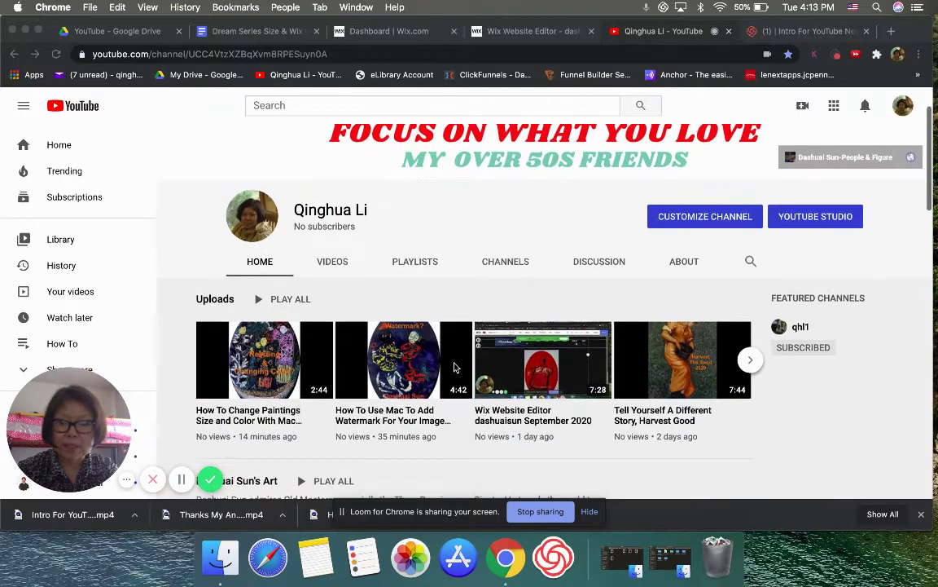
{"action": "scroll", "coordinate": [456, 367], "scroll_direction": "down", "scroll_amount": 3}
{"action": "scroll", "coordinate": [457, 367], "scroll_direction": "down", "scroll_amount": 5}
{"action": "scroll", "coordinate": [456, 367], "scroll_direction": "down", "scroll_amount": 5}
{"action": "scroll", "coordinate": [456, 367], "scroll_direction": "down", "scroll_amount": 5}
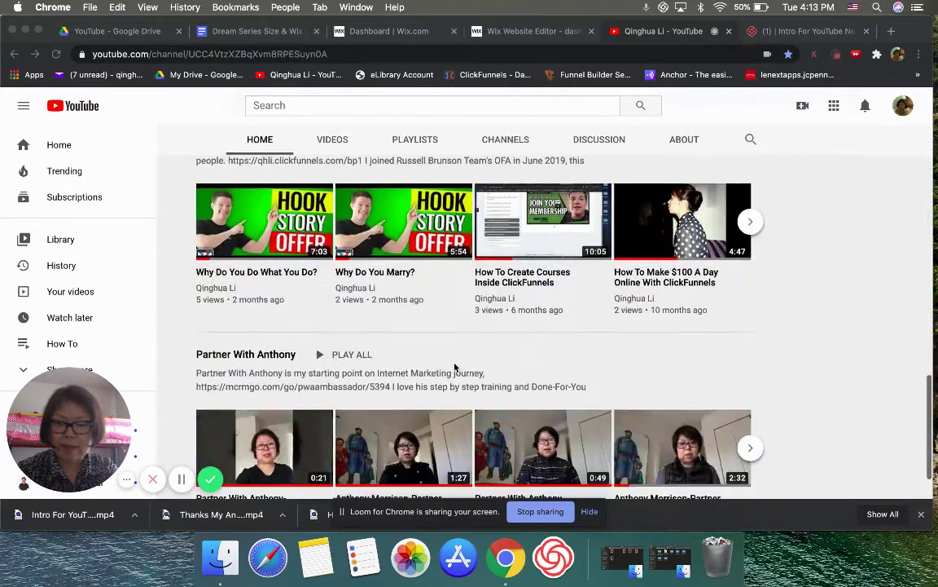
{"action": "scroll", "coordinate": [456, 367], "scroll_direction": "down", "scroll_amount": 3}
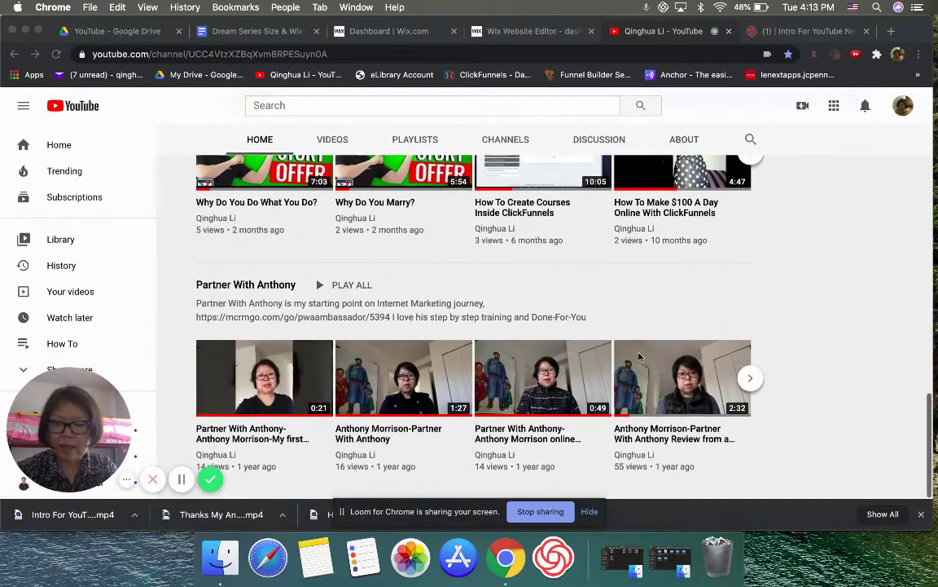
{"action": "scroll", "coordinate": [536, 355], "scroll_direction": "up", "scroll_amount": 5}
{"action": "scroll", "coordinate": [536, 355], "scroll_direction": "up", "scroll_amount": 4}
{"action": "scroll", "coordinate": [536, 355], "scroll_direction": "up", "scroll_amount": 4}
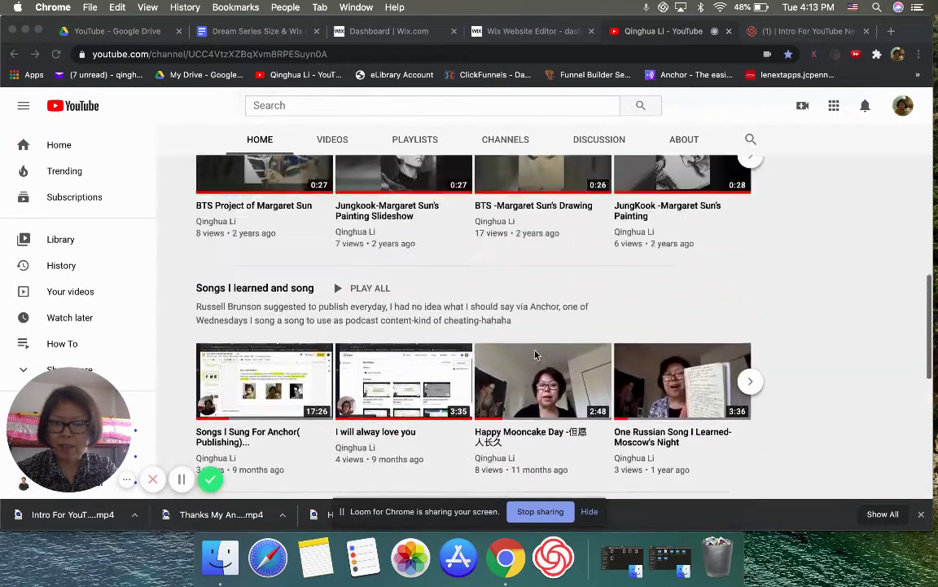
{"action": "scroll", "coordinate": [536, 355], "scroll_direction": "up", "scroll_amount": 3}
{"action": "scroll", "coordinate": [536, 355], "scroll_direction": "up", "scroll_amount": 3}
{"action": "scroll", "coordinate": [536, 355], "scroll_direction": "up", "scroll_amount": 1}
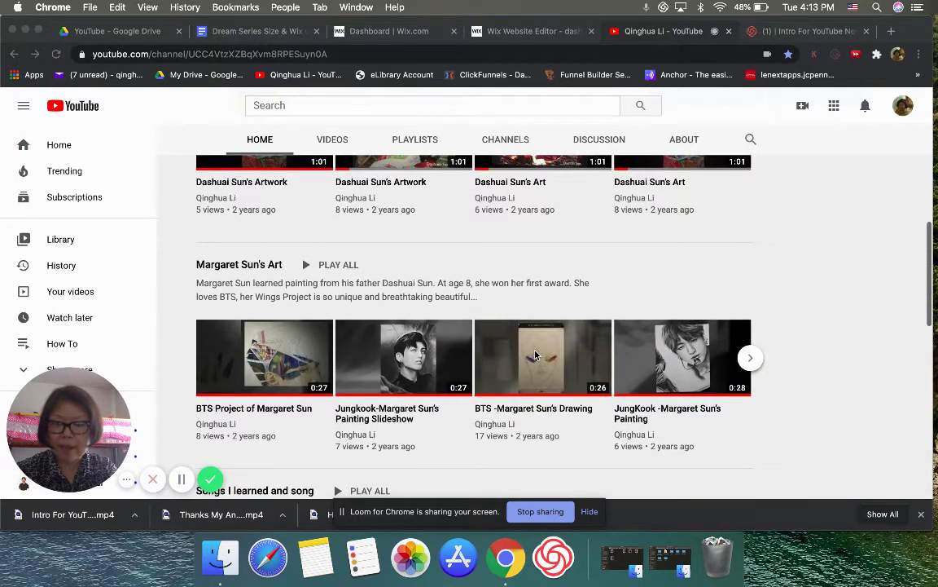
{"action": "scroll", "coordinate": [536, 355], "scroll_direction": "down", "scroll_amount": 3}
{"action": "scroll", "coordinate": [536, 355], "scroll_direction": "down", "scroll_amount": 1}
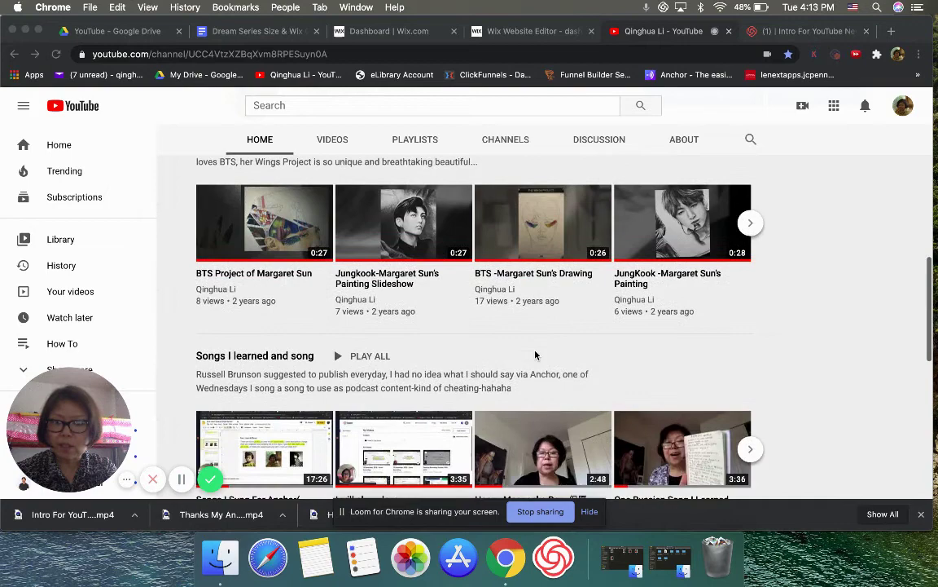
{"action": "scroll", "coordinate": [536, 355], "scroll_direction": "down", "scroll_amount": 1}
{"action": "scroll", "coordinate": [536, 356], "scroll_direction": "down", "scroll_amount": 1}
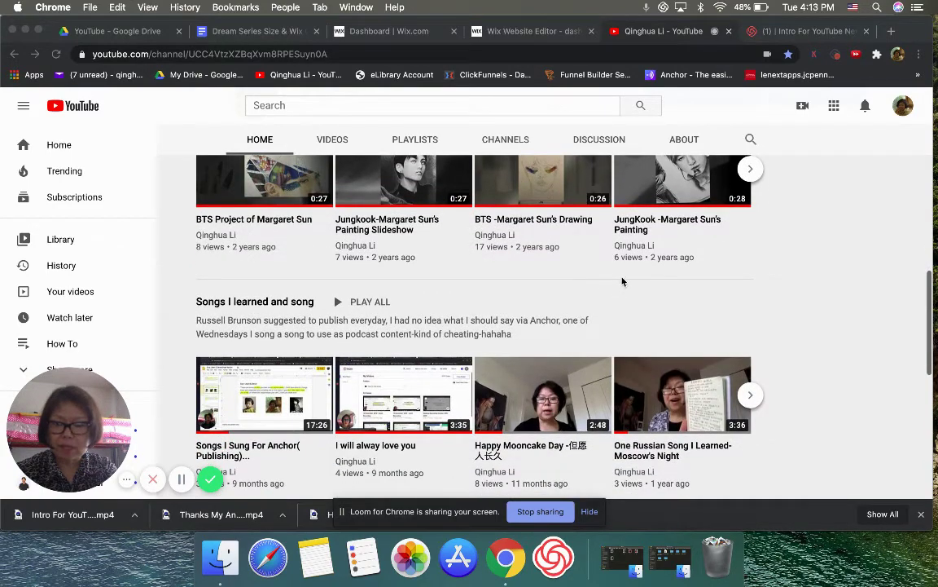
{"action": "scroll", "coordinate": [622, 281], "scroll_direction": "up", "scroll_amount": 2}
{"action": "scroll", "coordinate": [622, 281], "scroll_direction": "up", "scroll_amount": 2}
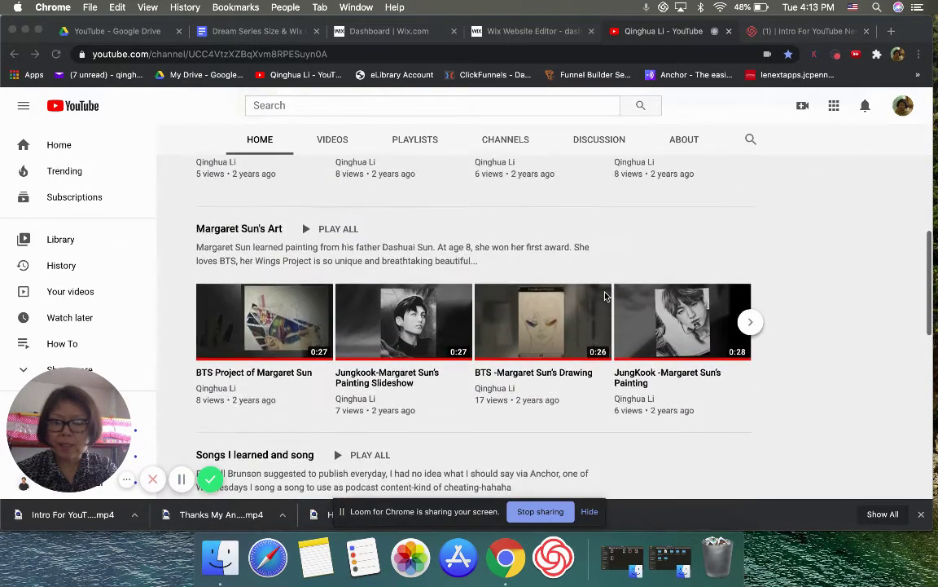
{"action": "scroll", "coordinate": [605, 295], "scroll_direction": "up", "scroll_amount": 1}
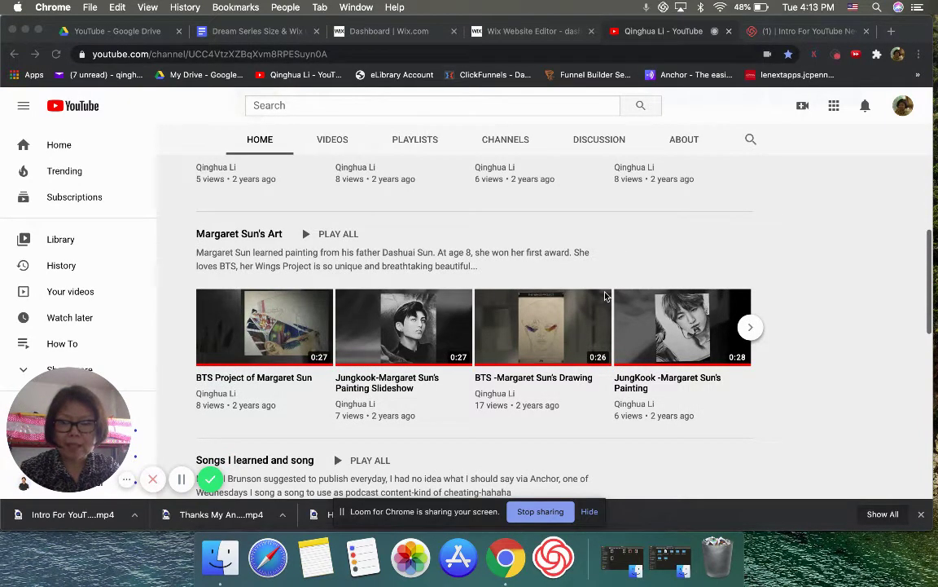
{"action": "scroll", "coordinate": [606, 295], "scroll_direction": "up", "scroll_amount": 2}
{"action": "scroll", "coordinate": [605, 295], "scroll_direction": "up", "scroll_amount": 2}
{"action": "scroll", "coordinate": [605, 295], "scroll_direction": "up", "scroll_amount": 1}
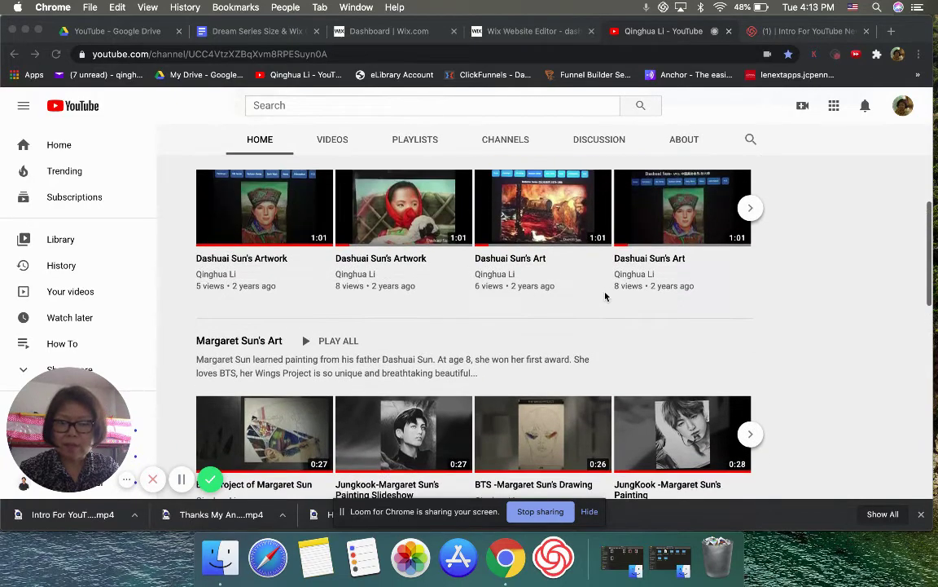
{"action": "scroll", "coordinate": [606, 297], "scroll_direction": "up", "scroll_amount": 3}
{"action": "scroll", "coordinate": [605, 297], "scroll_direction": "up", "scroll_amount": 2}
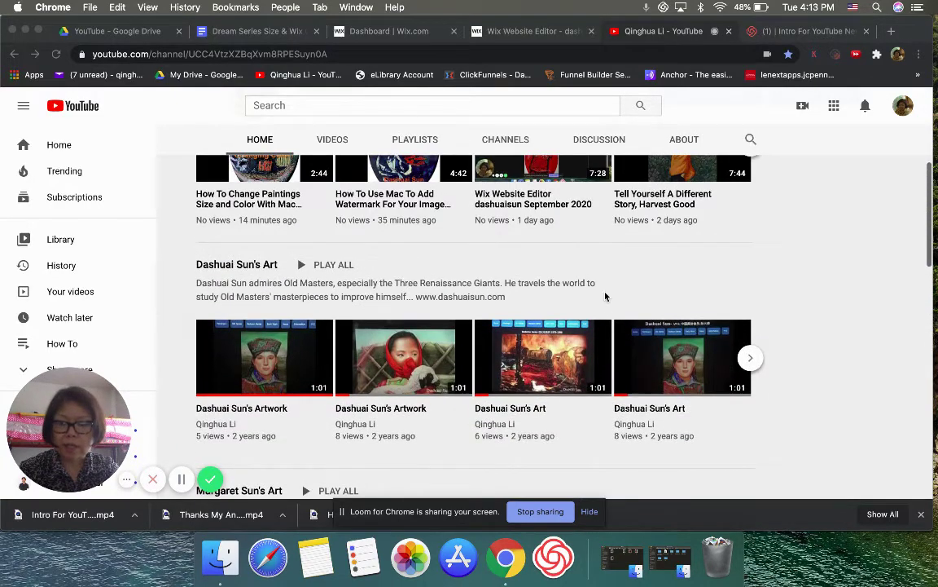
{"action": "scroll", "coordinate": [605, 297], "scroll_direction": "up", "scroll_amount": 1}
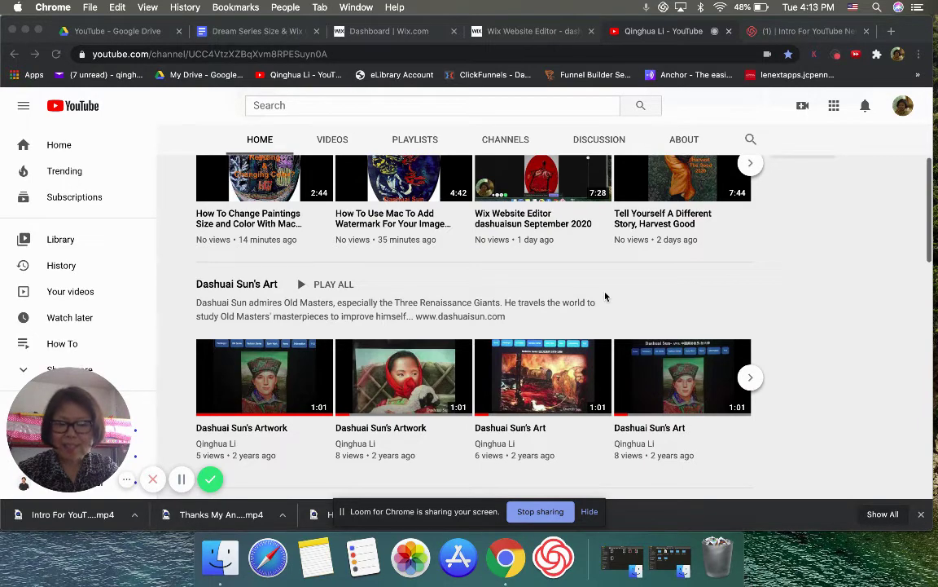
{"action": "scroll", "coordinate": [605, 296], "scroll_direction": "up", "scroll_amount": 3}
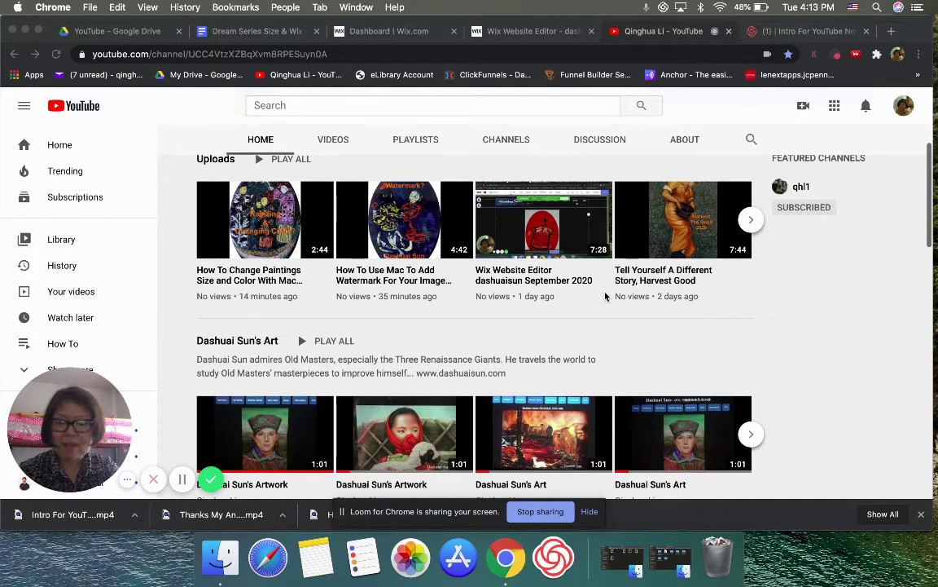
{"action": "scroll", "coordinate": [606, 297], "scroll_direction": "up", "scroll_amount": 2}
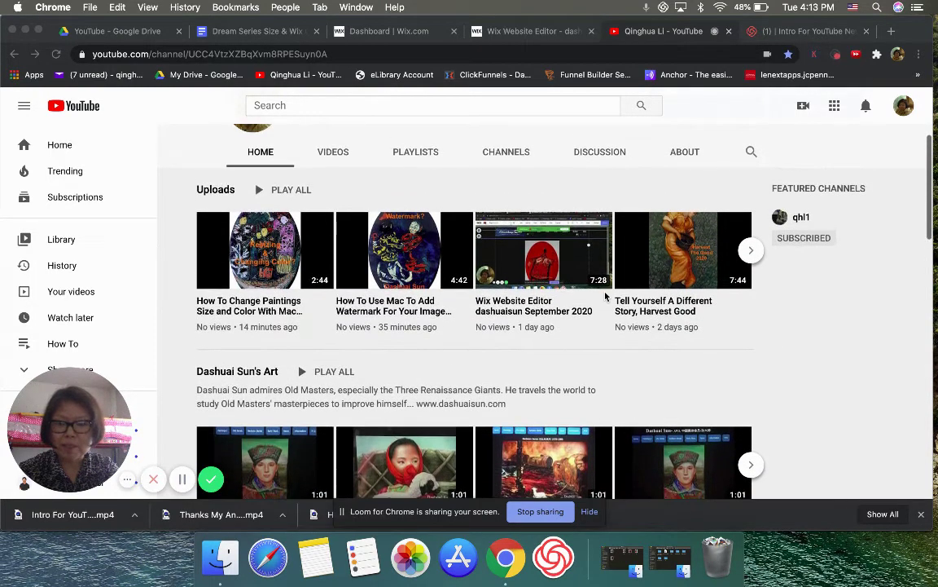